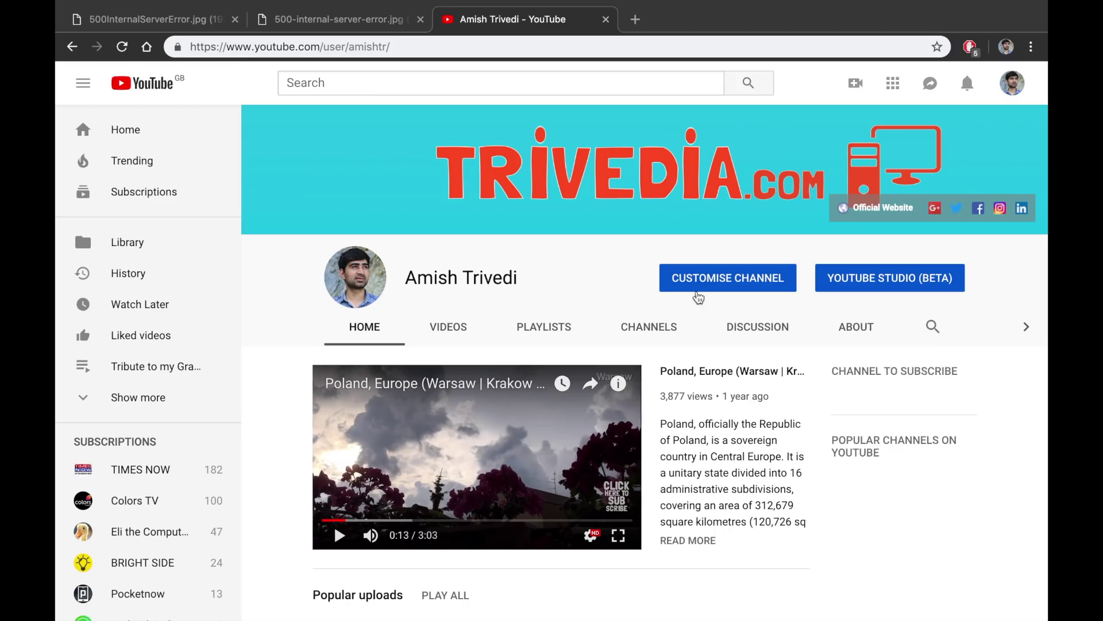
Step: Switch to the 500-internal-server-error.jpg tab to view the saved error page
{"action": "left_click", "coordinate": [366, 23]}
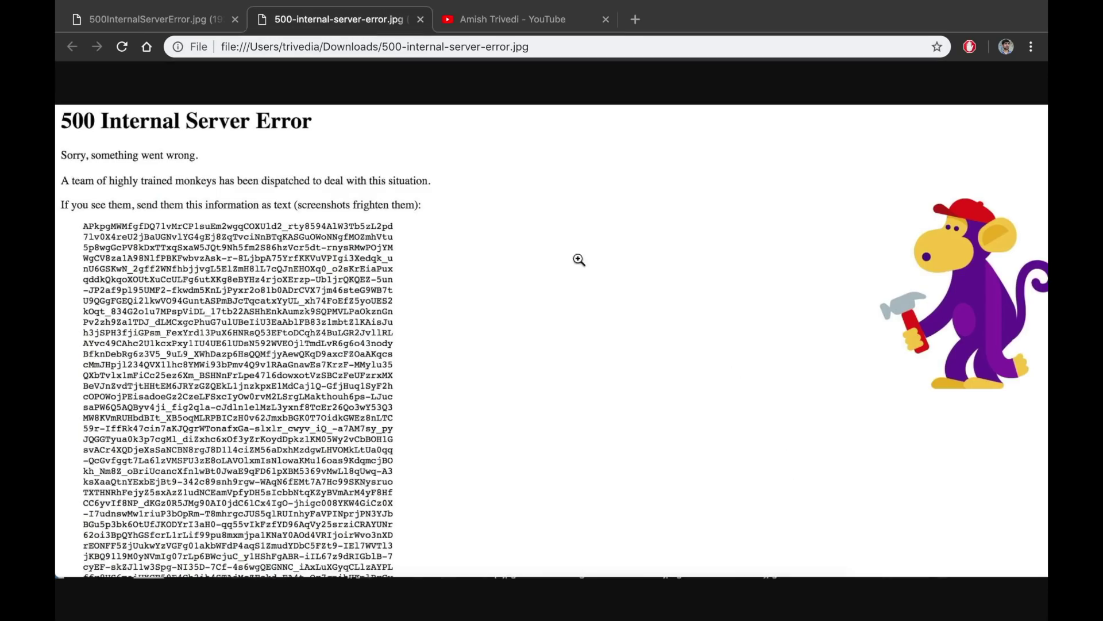
Step: Zoom and compare the two 500 error images, then open Chrome's main menu on YouTube
{"action": "left_click", "coordinate": [569, 302]}
{"action": "left_click", "coordinate": [569, 303]}
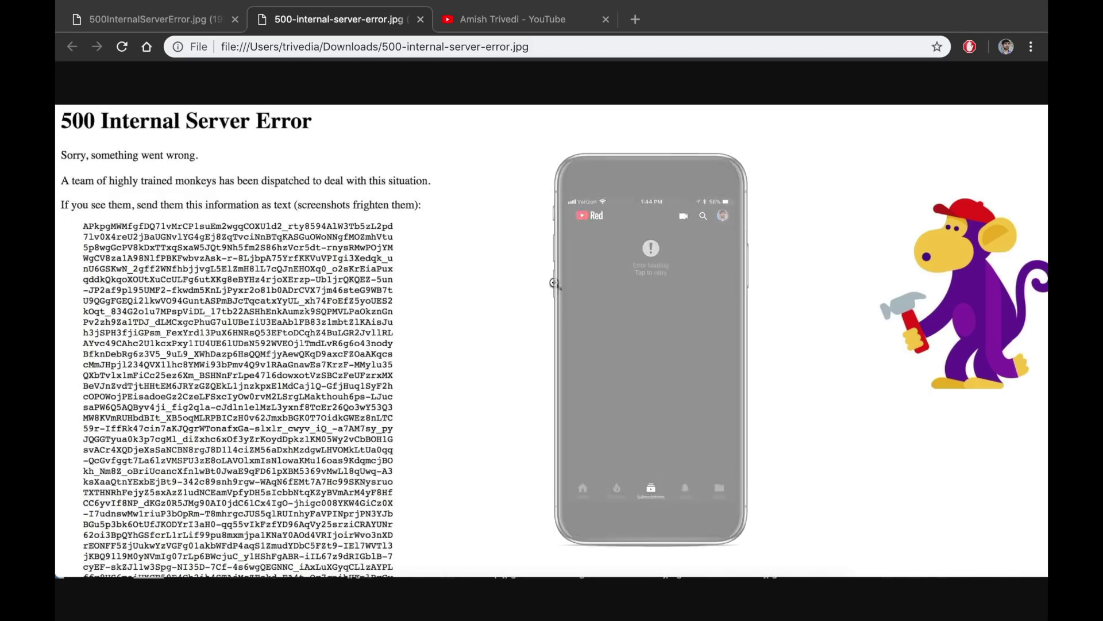
{"action": "left_click", "coordinate": [197, 19]}
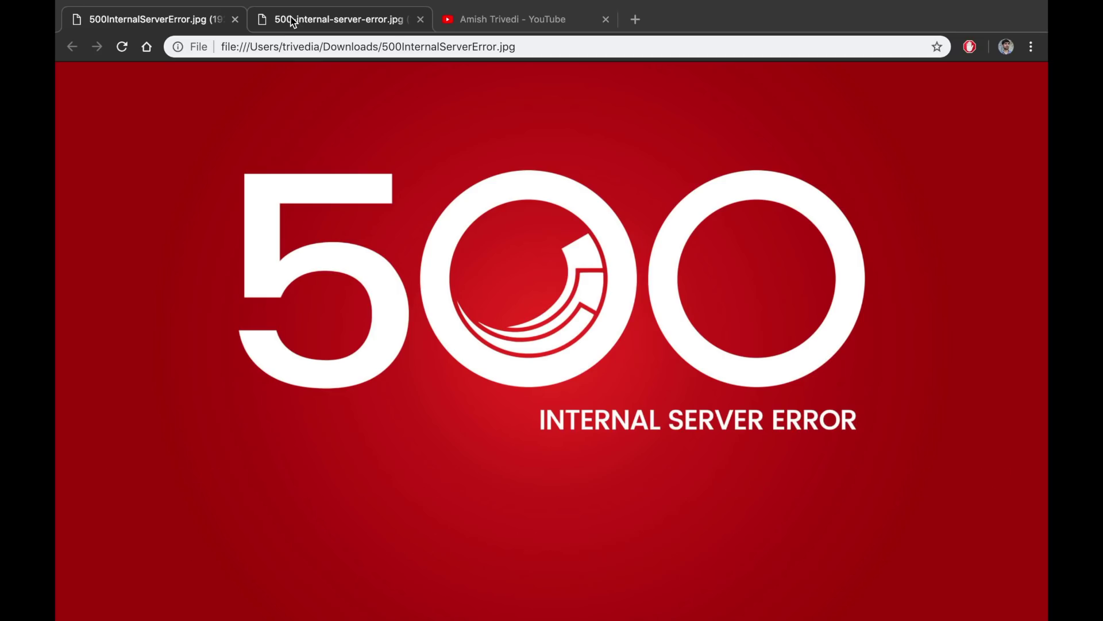
{"action": "left_click_drag", "start_coordinate": [293, 22], "coordinate": [108, 21]}
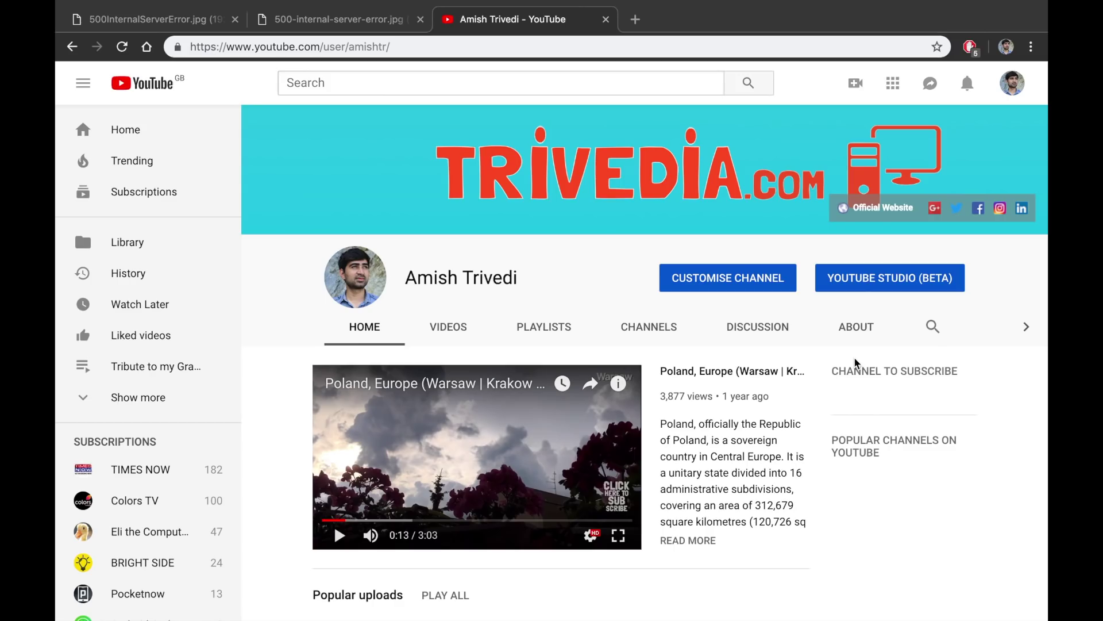
{"action": "left_click", "coordinate": [1032, 47]}
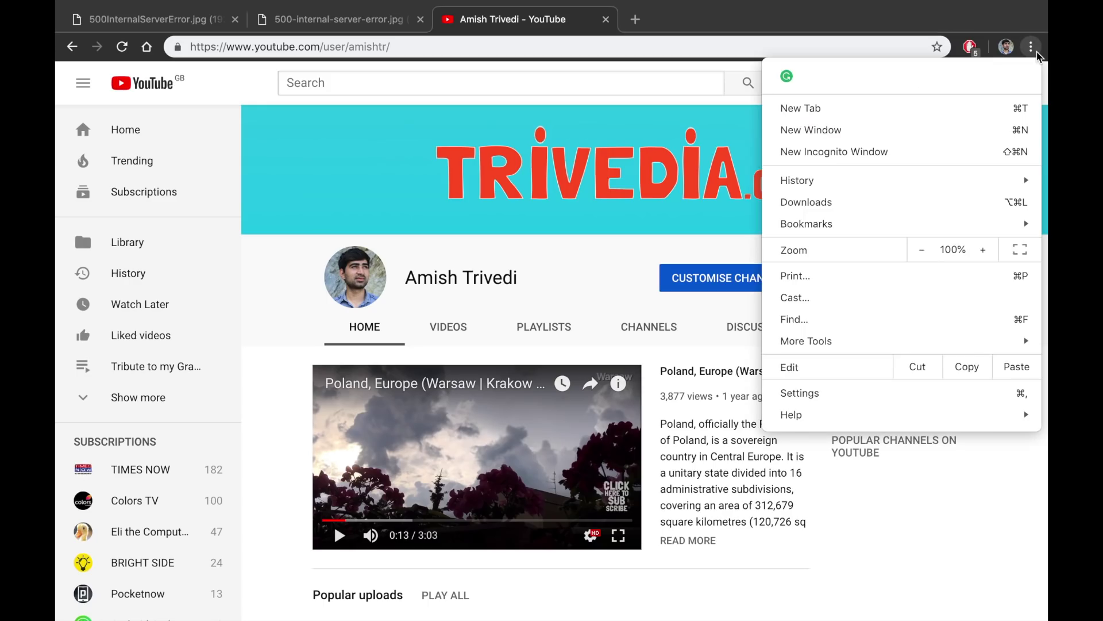
Step: Open Chrome Settings > Advanced > Privacy and security and bring up Clear browsing data
{"action": "left_click", "coordinate": [857, 395]}
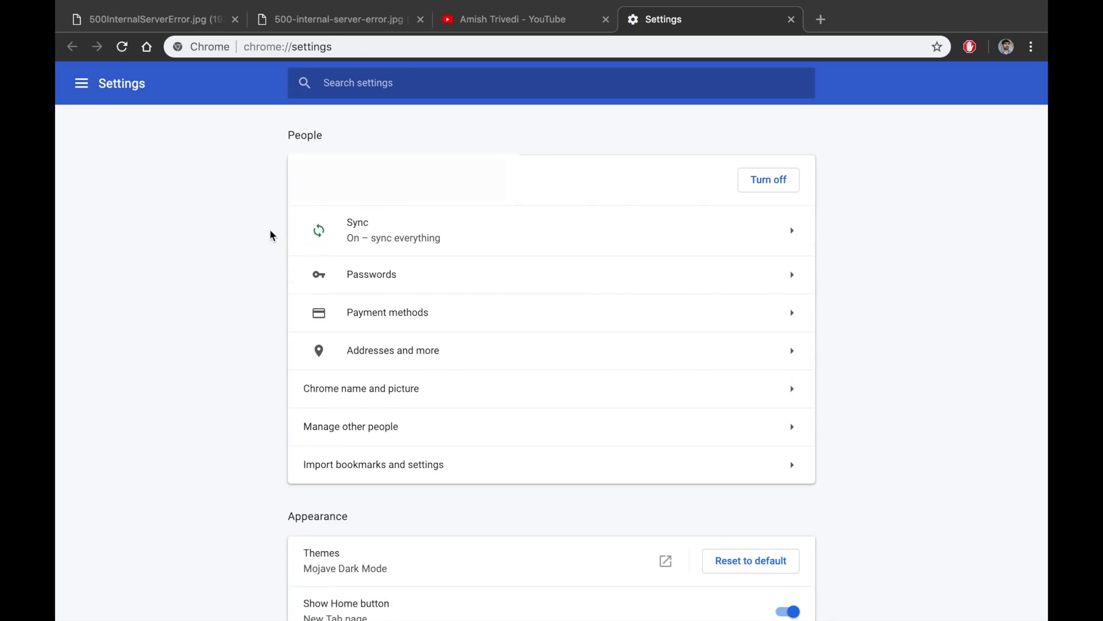
{"action": "left_click", "coordinate": [83, 84]}
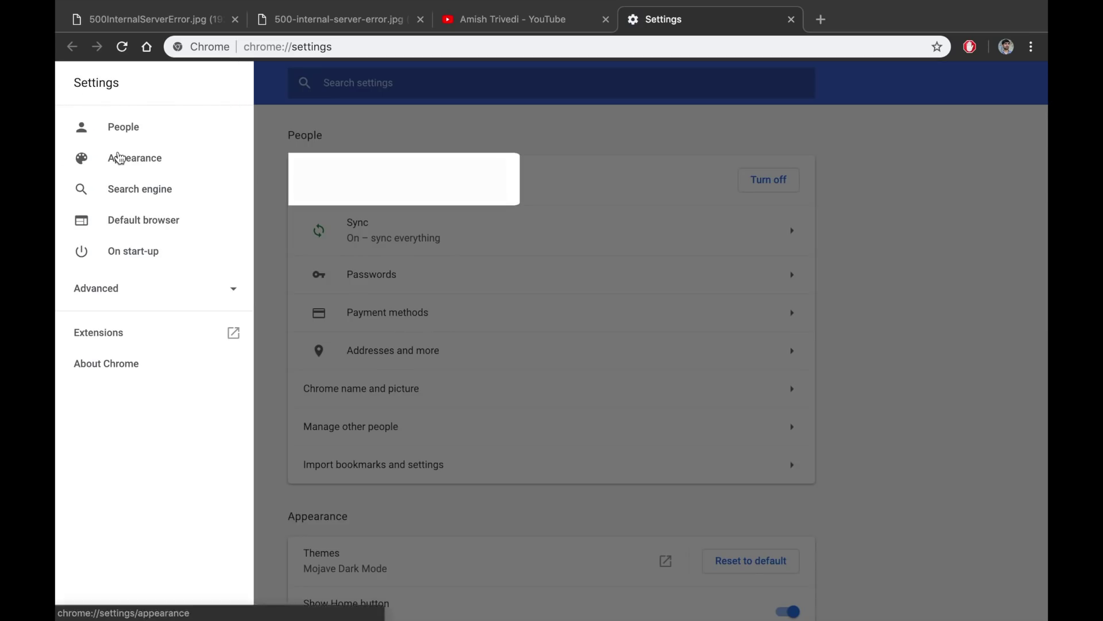
{"action": "left_click", "coordinate": [115, 289]}
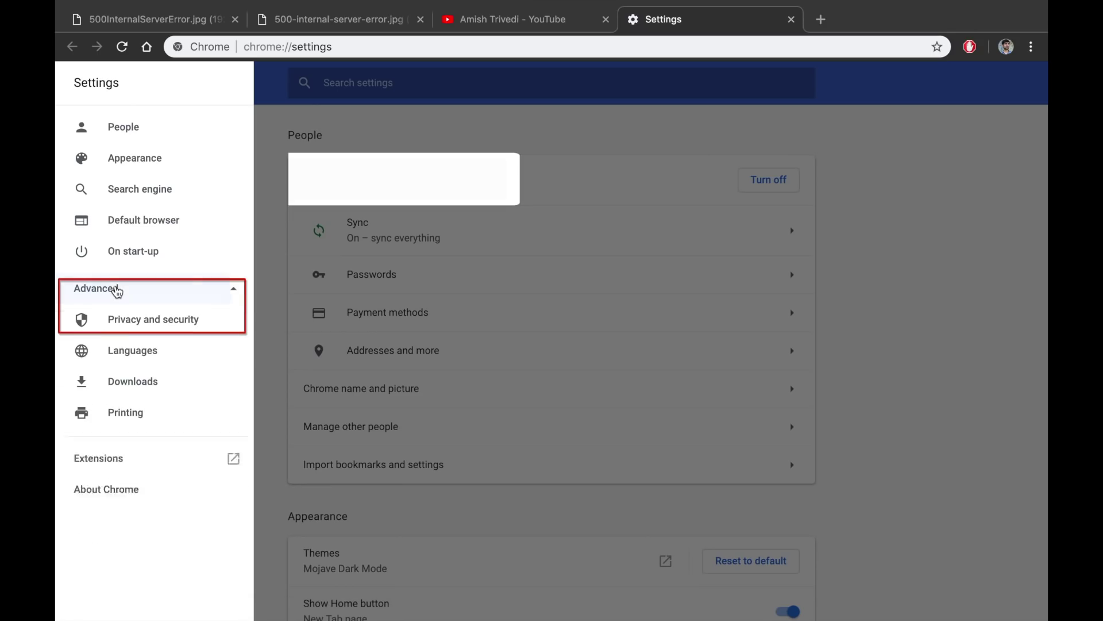
{"action": "left_click", "coordinate": [171, 321]}
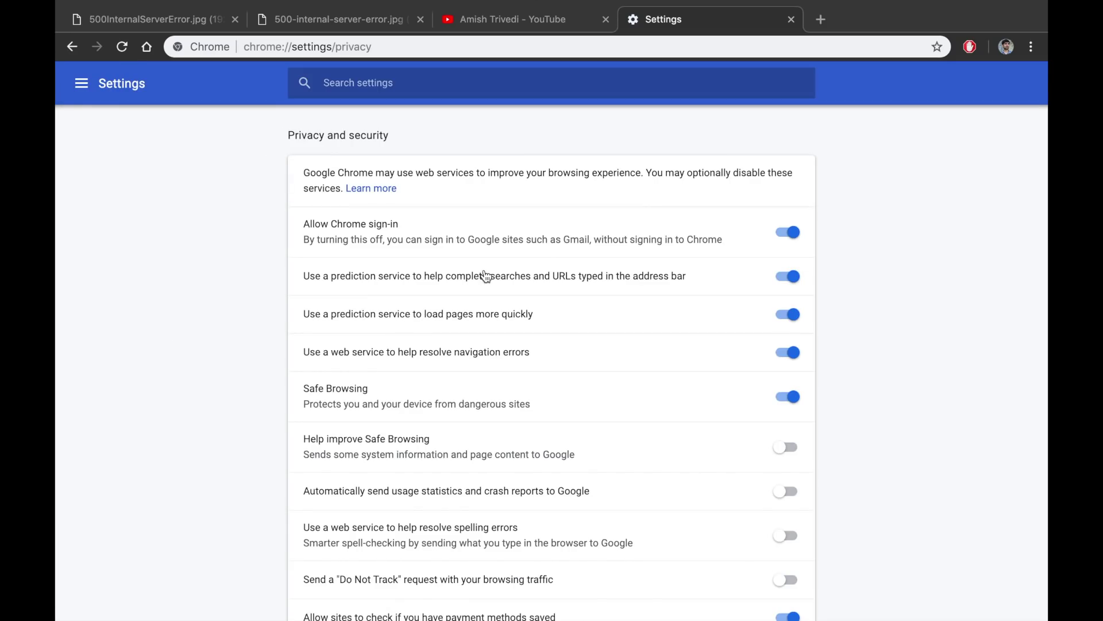
{"action": "scroll", "coordinate": [485, 276], "scroll_direction": "down", "scroll_amount": 5}
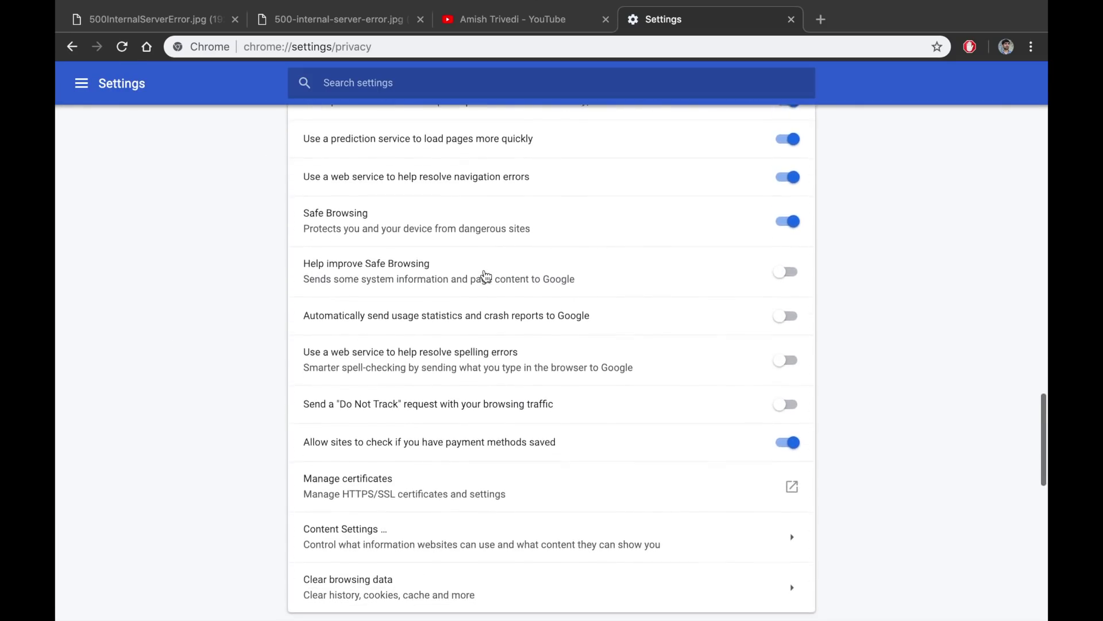
{"action": "scroll", "coordinate": [485, 276], "scroll_direction": "down", "scroll_amount": 1}
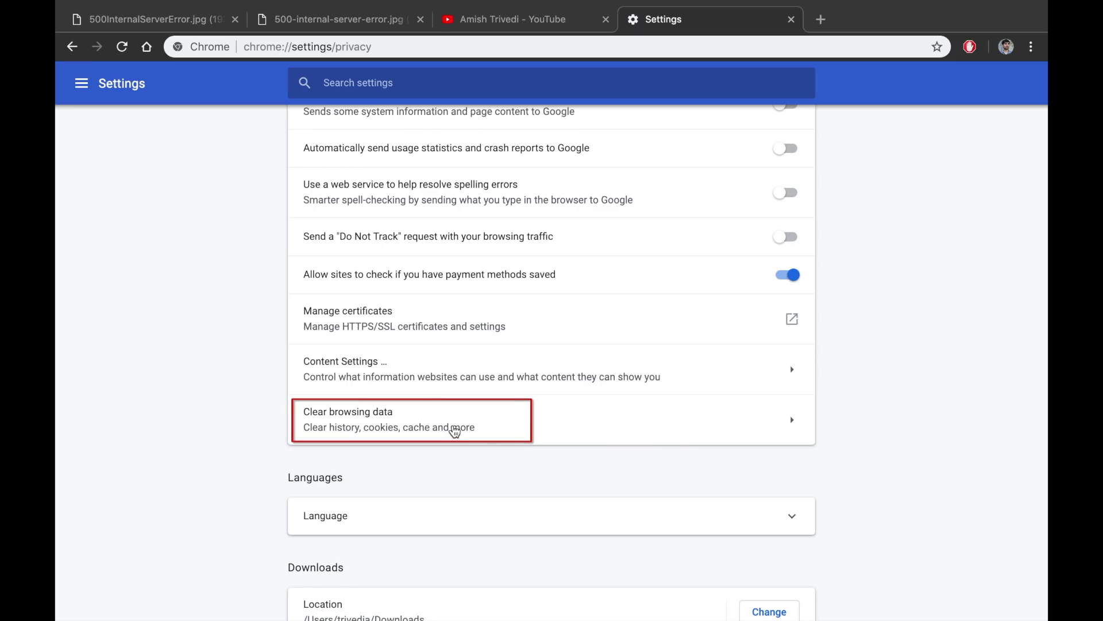
{"action": "left_click", "coordinate": [480, 428]}
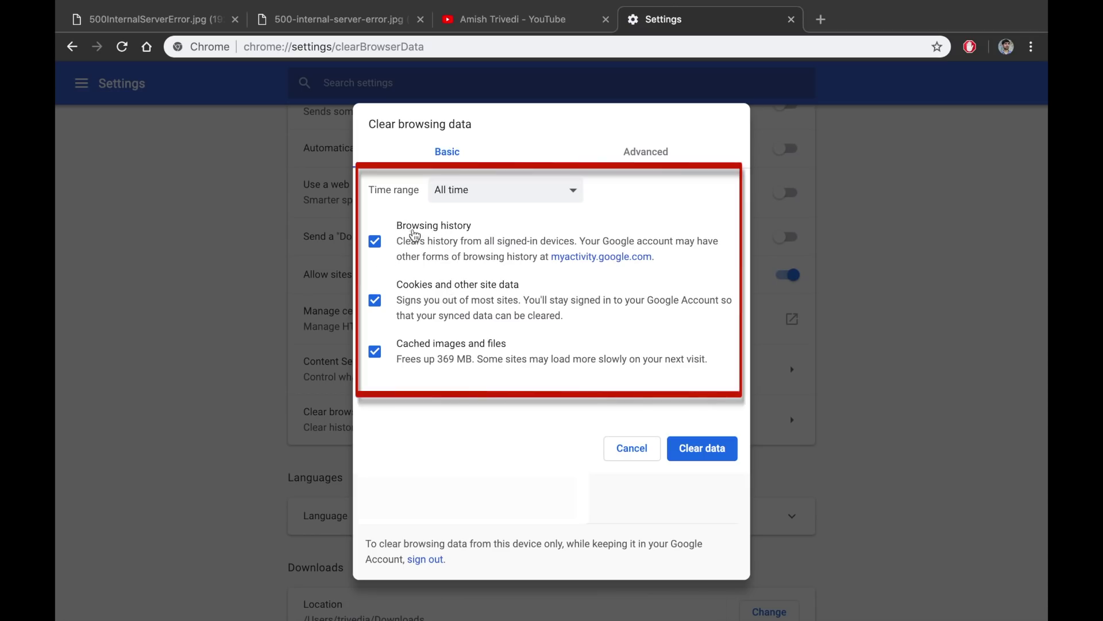
Step: Keep the time range at All time, cancel without clearing, and return to the YouTube tab
{"action": "left_click", "coordinate": [474, 195]}
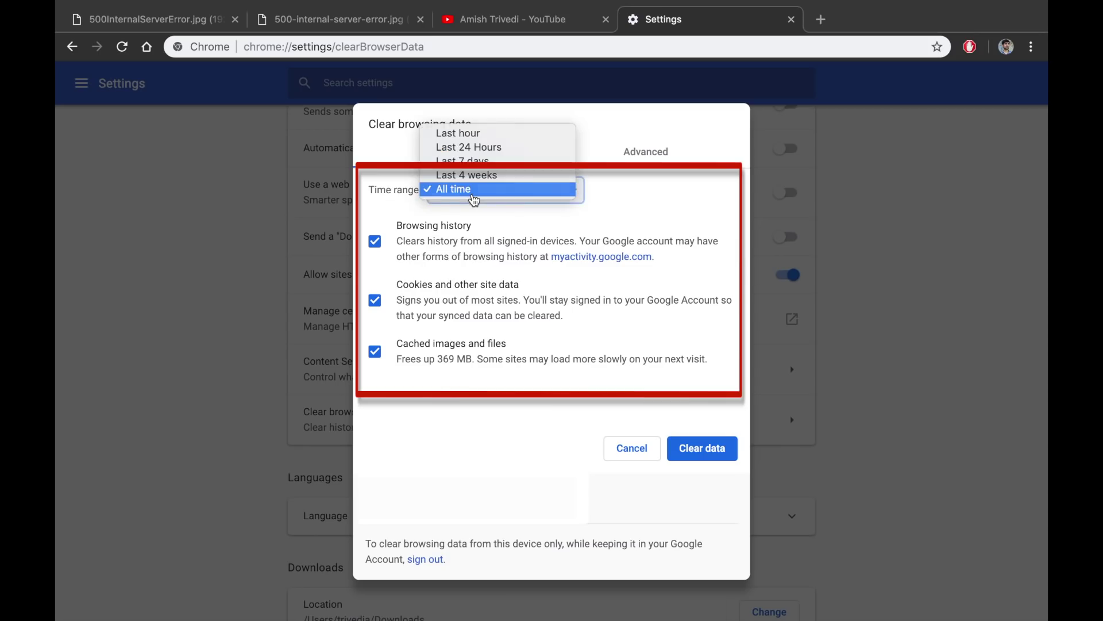
{"action": "left_click", "coordinate": [473, 193]}
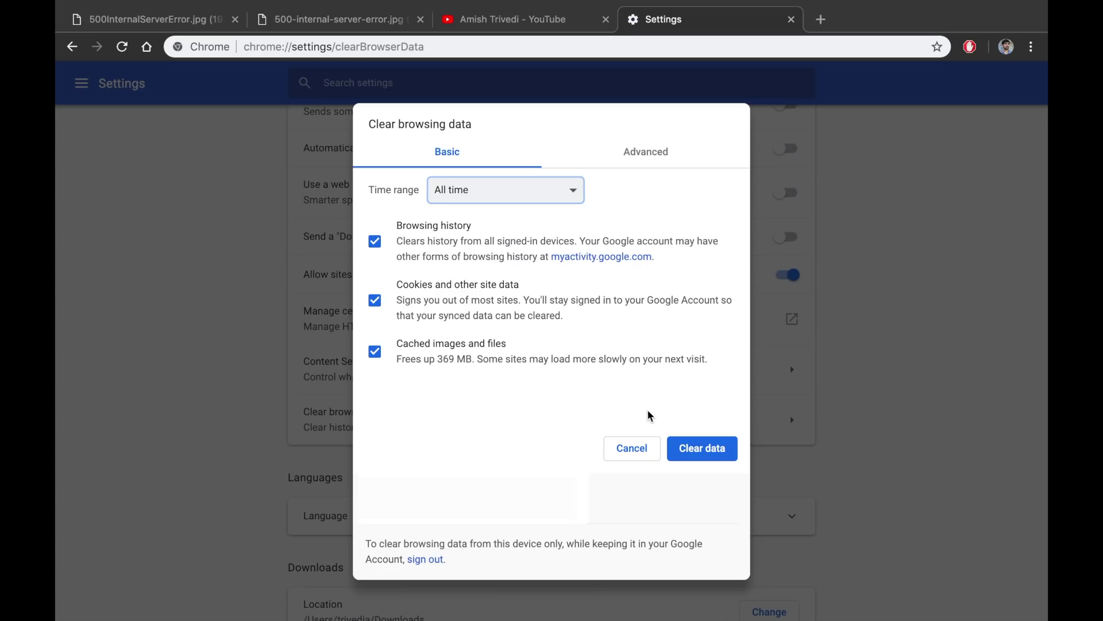
{"action": "left_click", "coordinate": [643, 447]}
{"action": "left_click", "coordinate": [524, 23]}
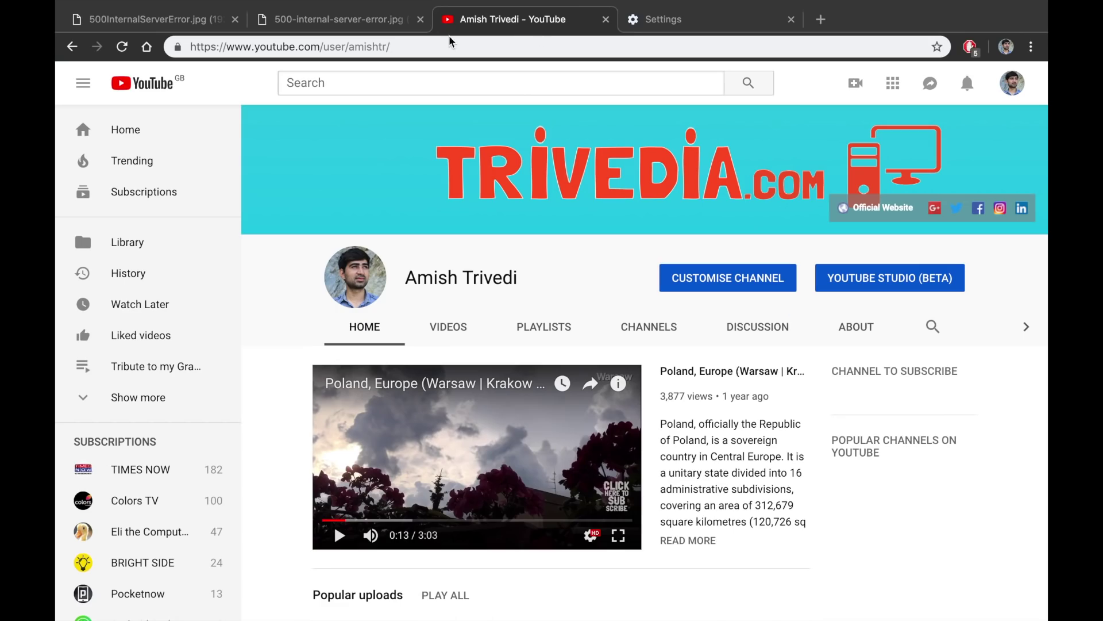
Step: Select the YouTube channel URL in the address bar, then bring Chrome back to the front
{"action": "left_click", "coordinate": [423, 46]}
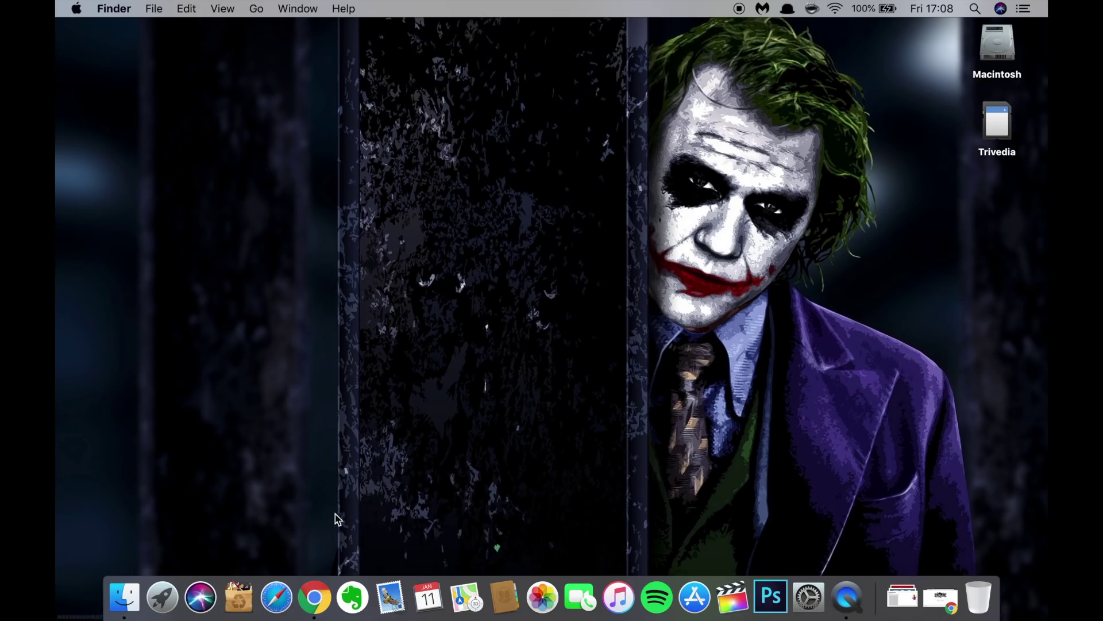
{"action": "left_click", "coordinate": [318, 598]}
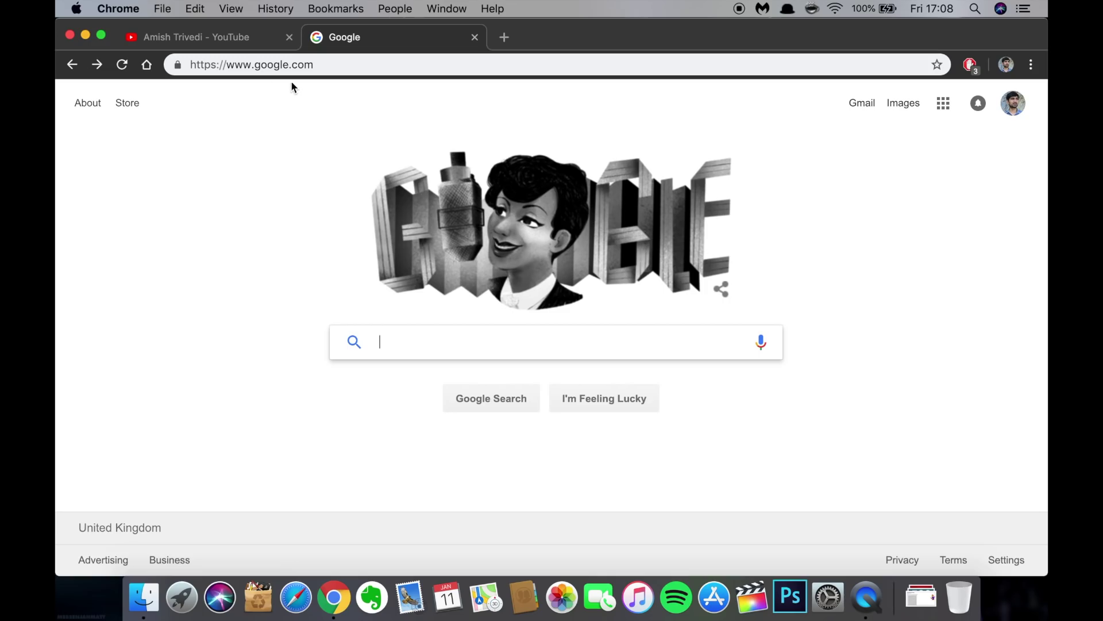
Step: Search Google for 'app cleaner mac' and open the AppCleaner – FreeMacSoft result
{"action": "left_click", "coordinate": [406, 342]}
{"action": "type", "text": "ap"}
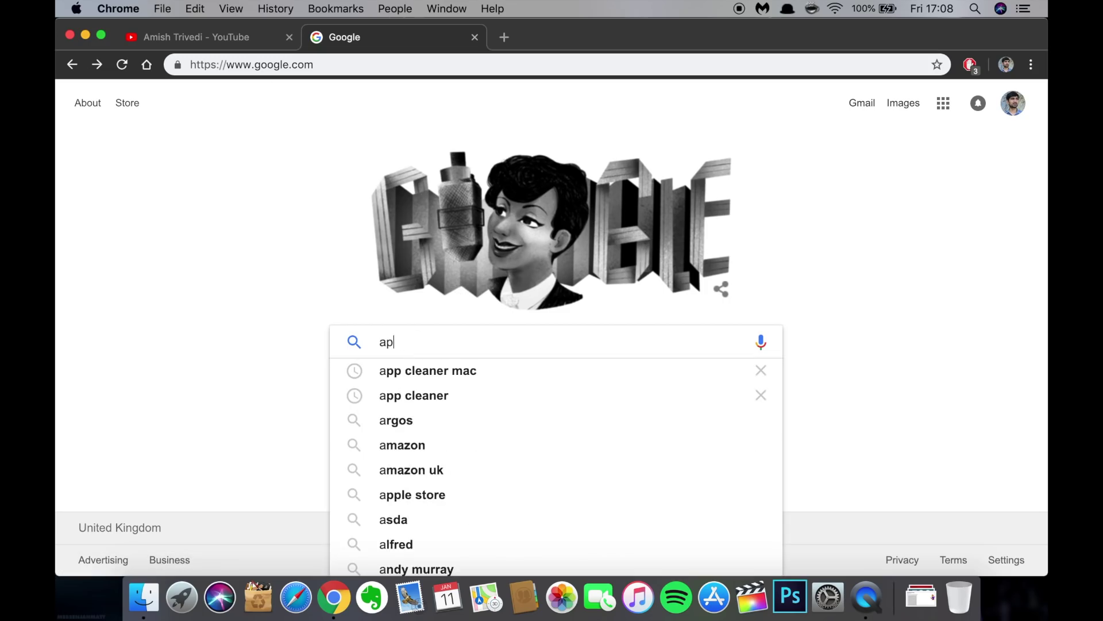
{"action": "type", "text": "p"}
{"action": "key", "text": "Down"}
{"action": "key", "text": "Return"}
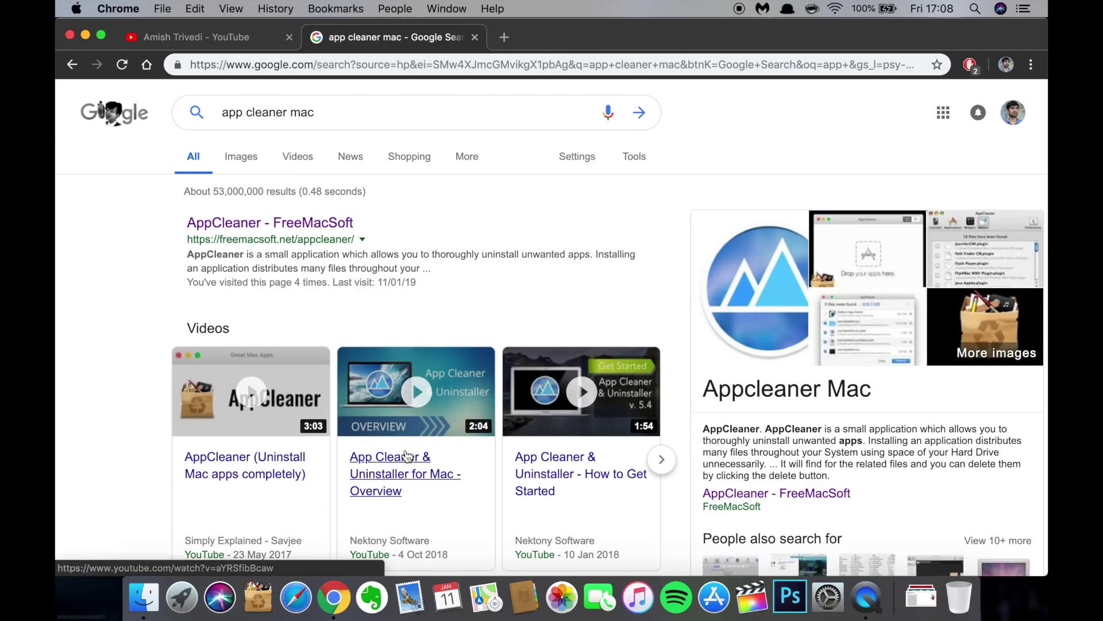
{"action": "scroll", "coordinate": [497, 382], "scroll_direction": "down", "scroll_amount": 5}
{"action": "scroll", "coordinate": [498, 386], "scroll_direction": "down", "scroll_amount": 9}
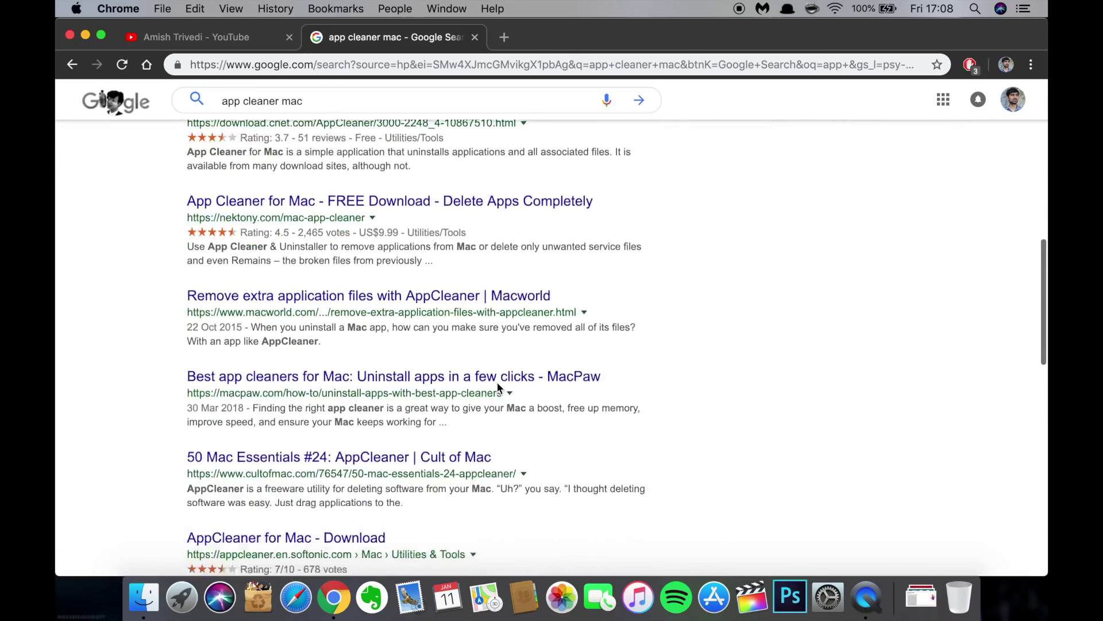
{"action": "scroll", "coordinate": [498, 386], "scroll_direction": "up", "scroll_amount": 15}
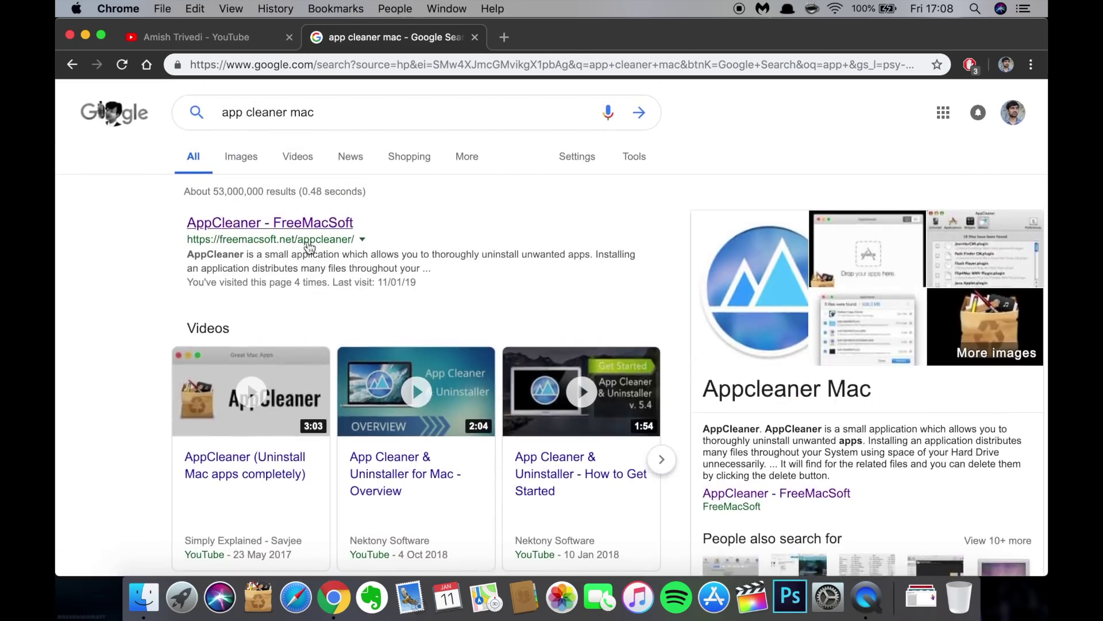
{"action": "left_click", "coordinate": [289, 230]}
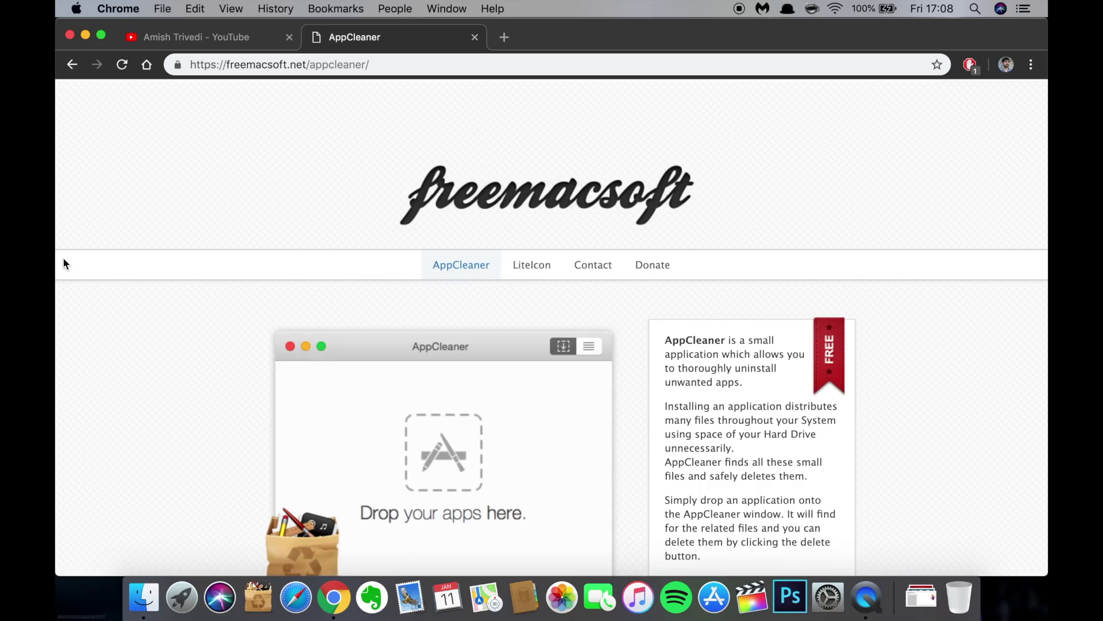
Step: Scroll to the AppCleaner 3.5 downloads, then minimize Chrome to reveal the desktop
{"action": "scroll", "coordinate": [240, 285], "scroll_direction": "down", "scroll_amount": 5}
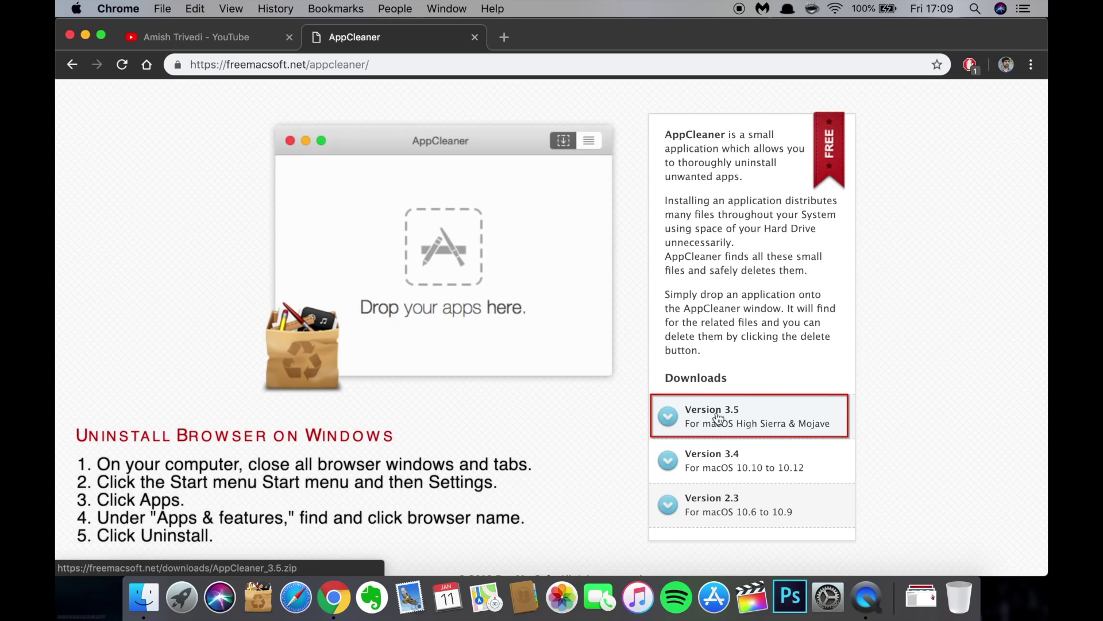
{"action": "left_click", "coordinate": [85, 35]}
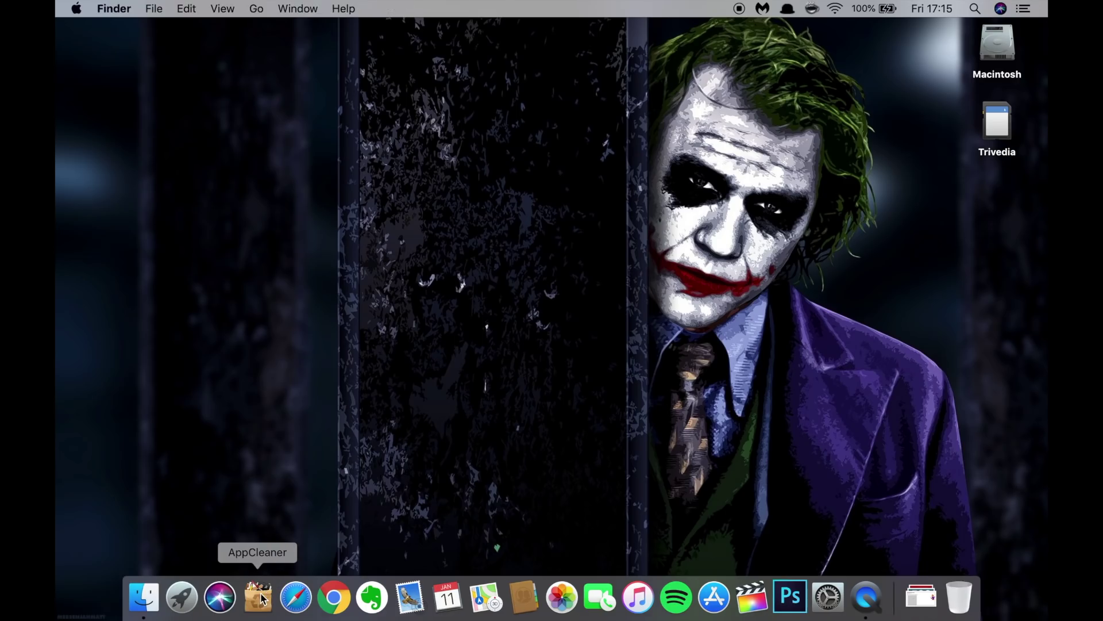
Step: Remove Google Chrome and its 4 related files (208.3 MB) with AppCleaner, then close AppCleaner
{"action": "left_click", "coordinate": [260, 598]}
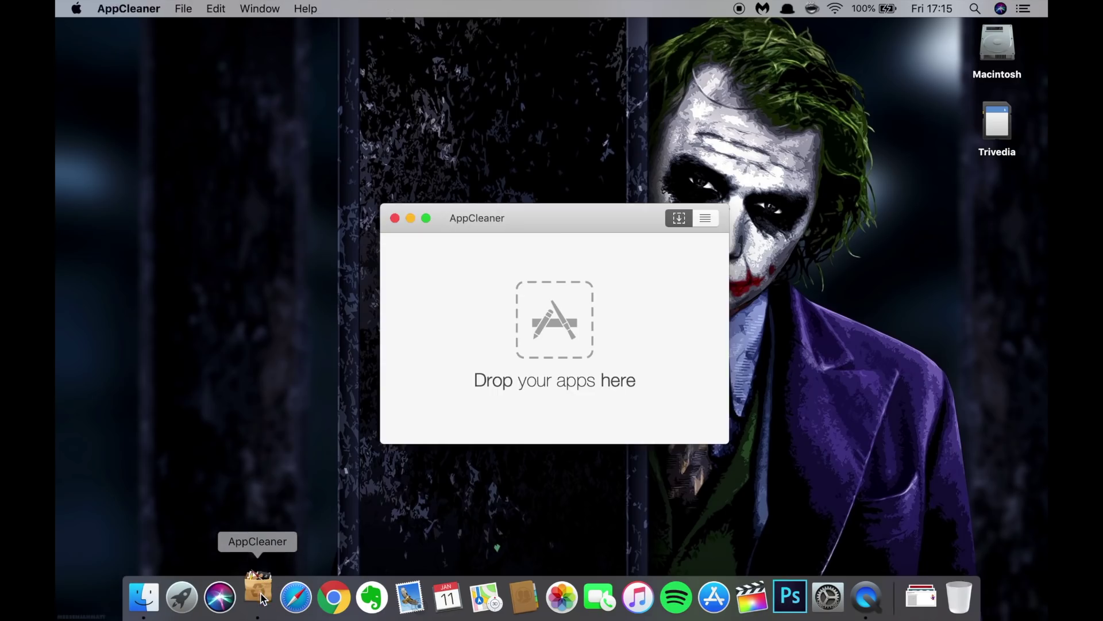
{"action": "left_click", "coordinate": [712, 220]}
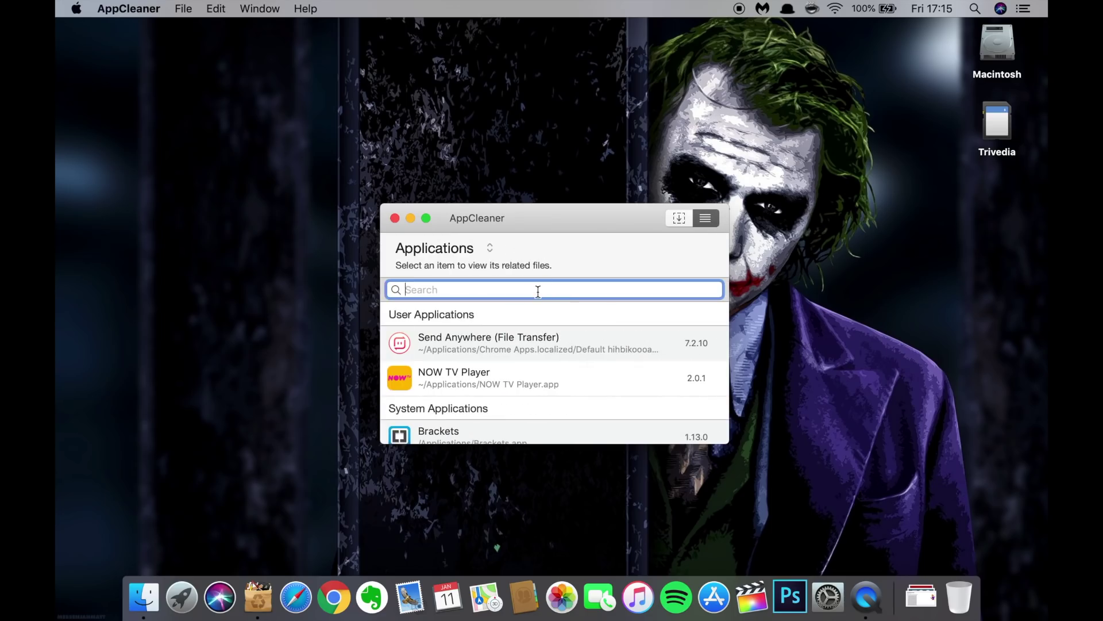
{"action": "type", "text": "chro"}
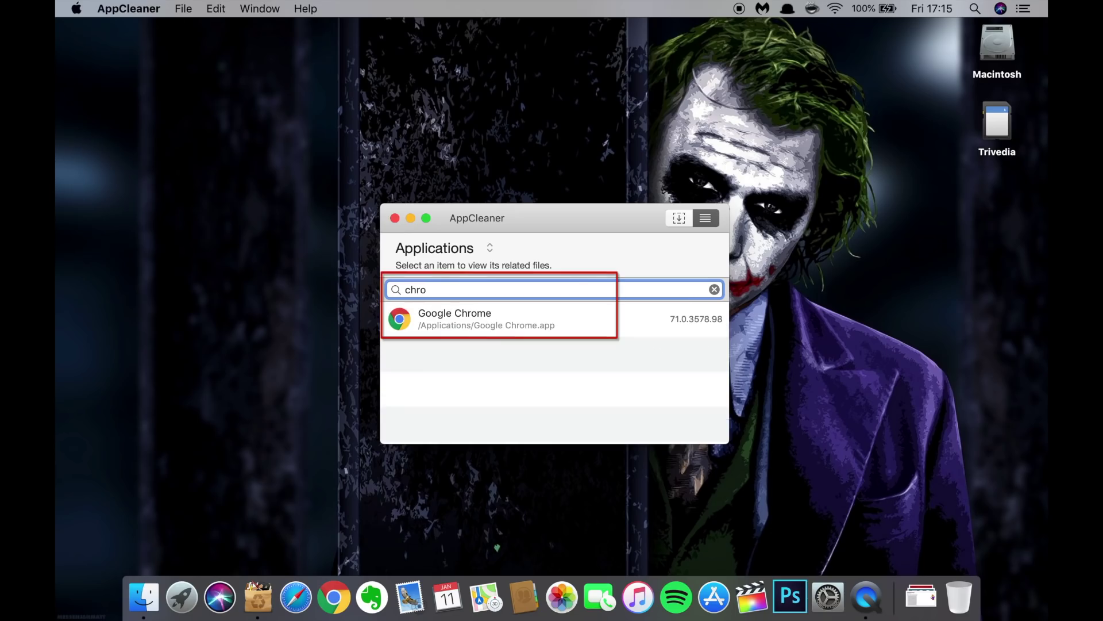
{"action": "type", "text": "me"}
{"action": "left_click", "coordinate": [537, 326]}
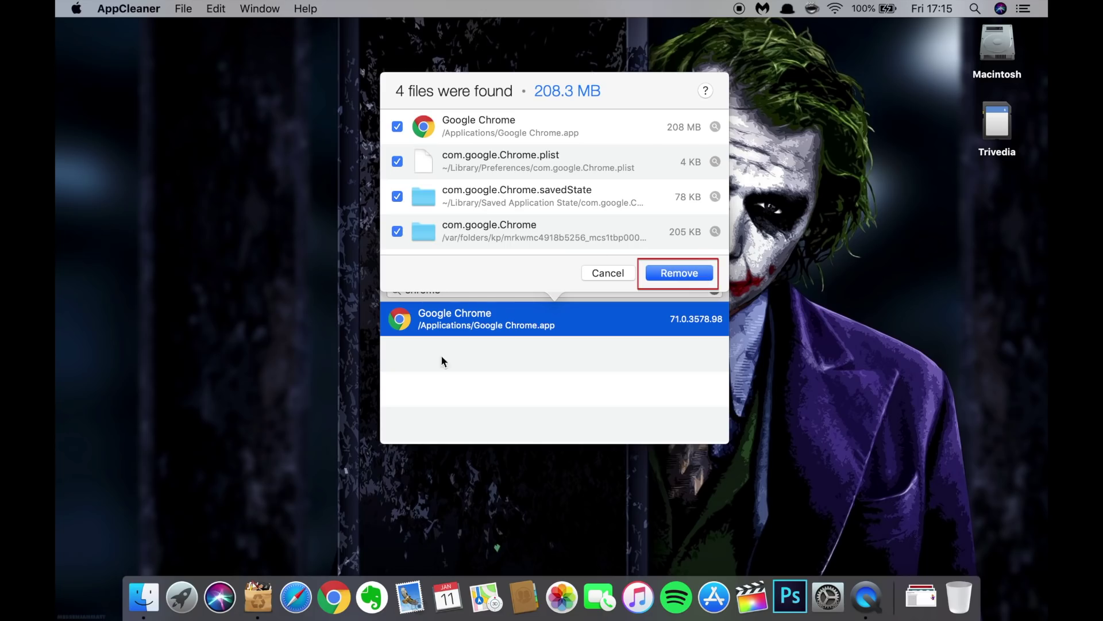
{"action": "left_click", "coordinate": [423, 385]}
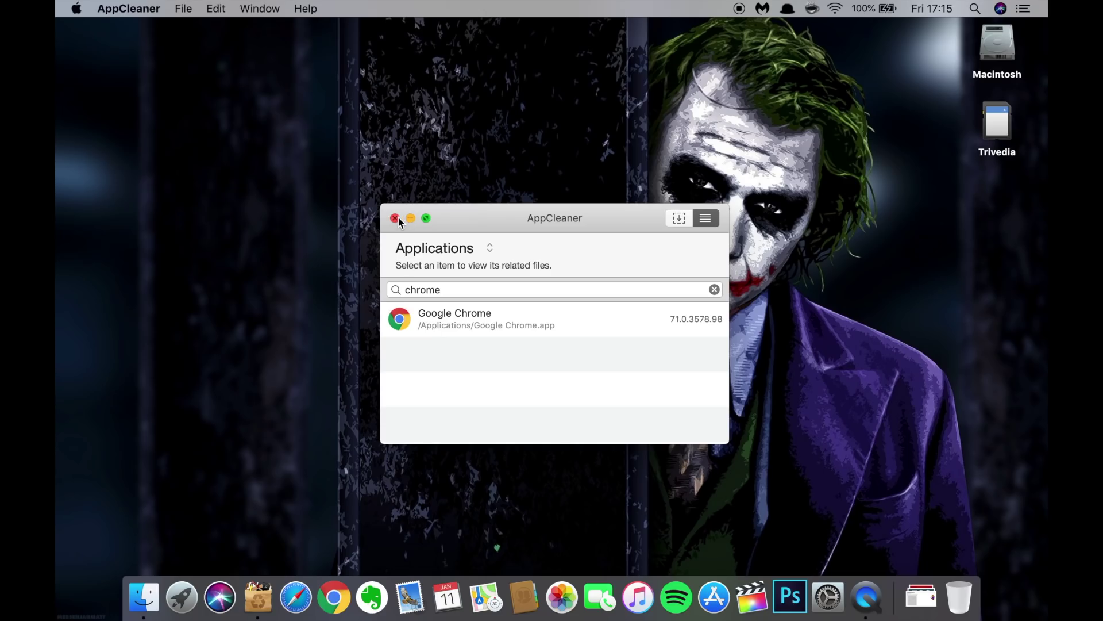
{"action": "left_click", "coordinate": [395, 218]}
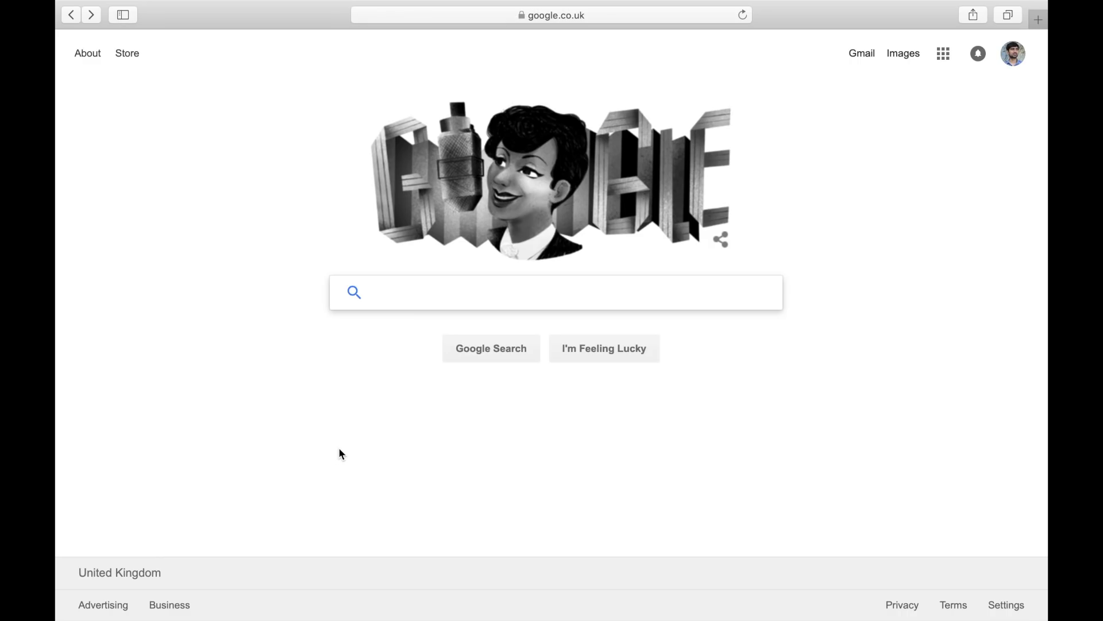
Step: Search Google in Safari for 'download chrome' using the suggested completion
{"action": "left_click", "coordinate": [447, 293]}
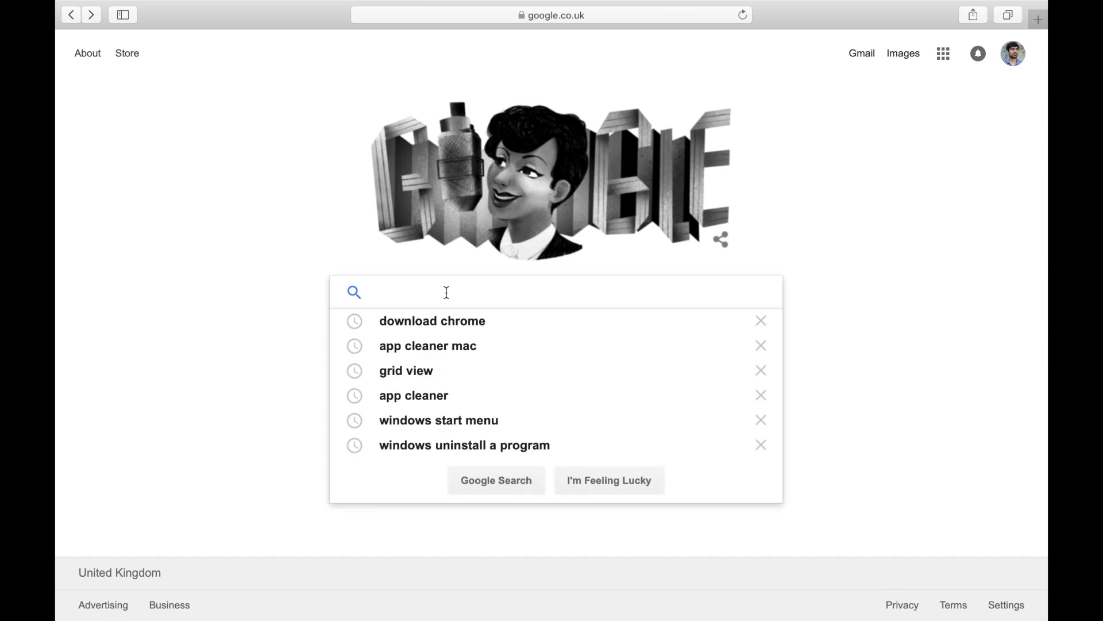
{"action": "type", "text": "download"}
{"action": "key", "text": "Down"}
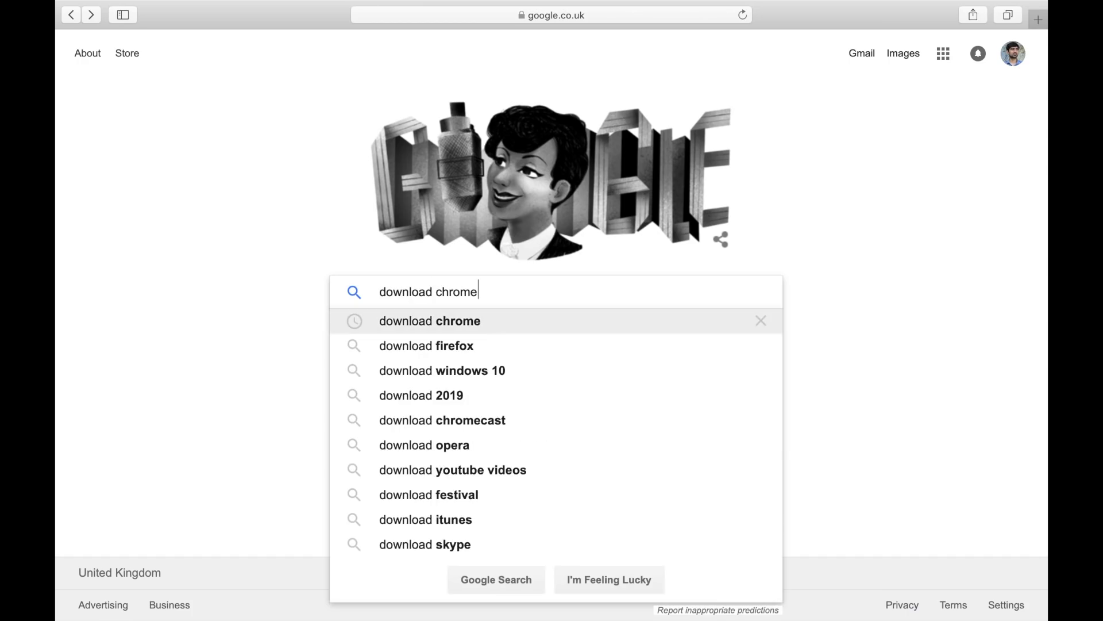
{"action": "key", "text": "Return"}
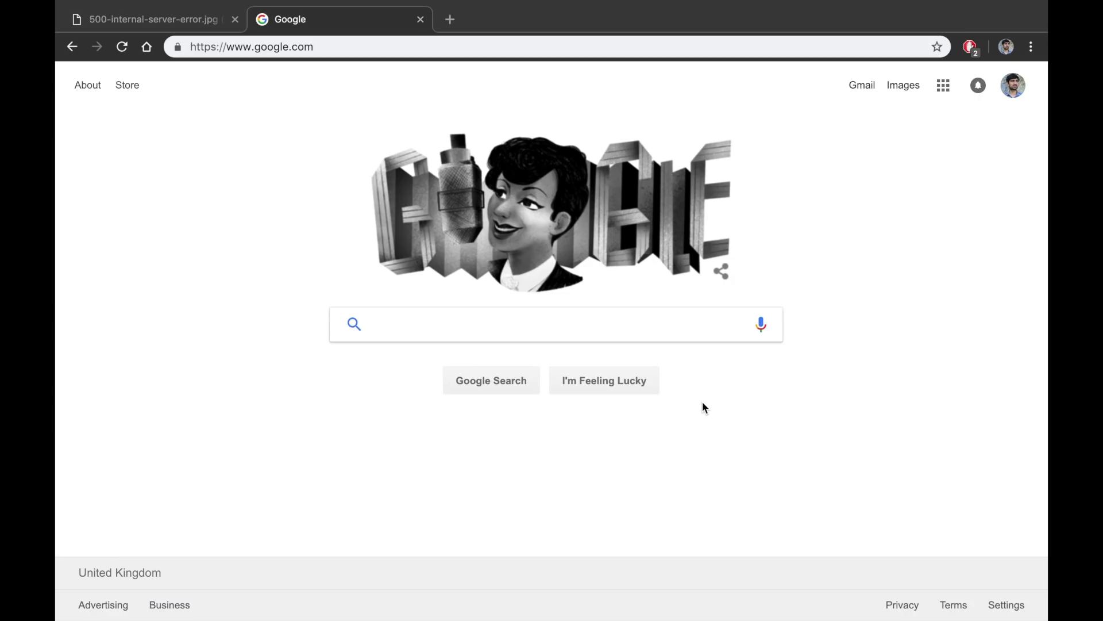
Step: Copy the YouTube channel URL from the 500 error tab, then open Chrome's menu on the Google tab
{"action": "left_click", "coordinate": [180, 29]}
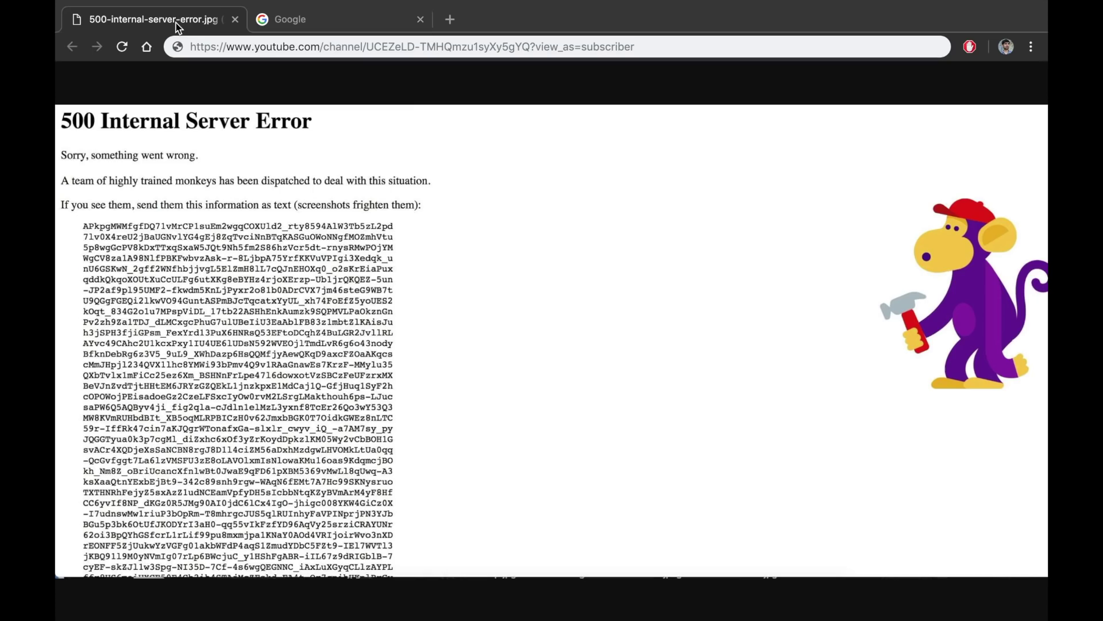
{"action": "left_click", "coordinate": [643, 46]}
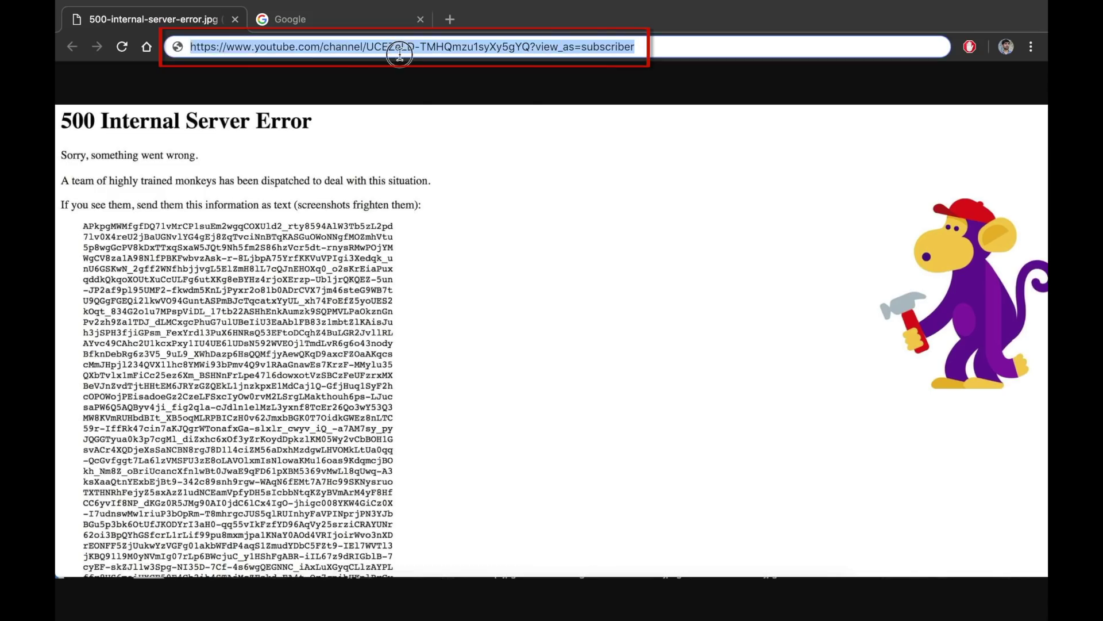
{"action": "right_click", "coordinate": [578, 52]}
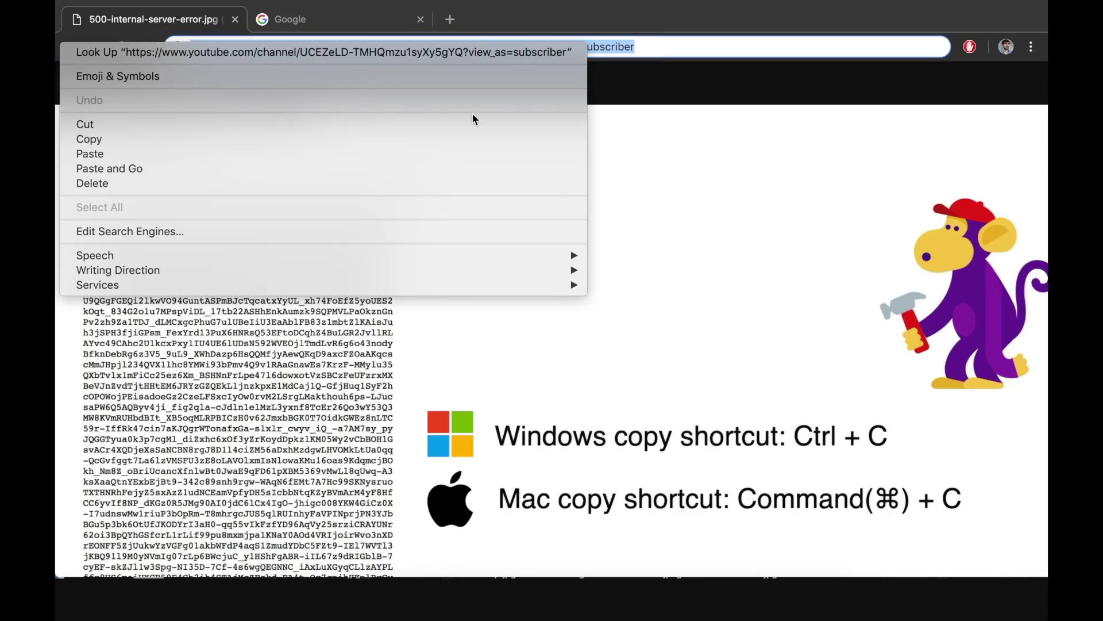
{"action": "left_click", "coordinate": [456, 141]}
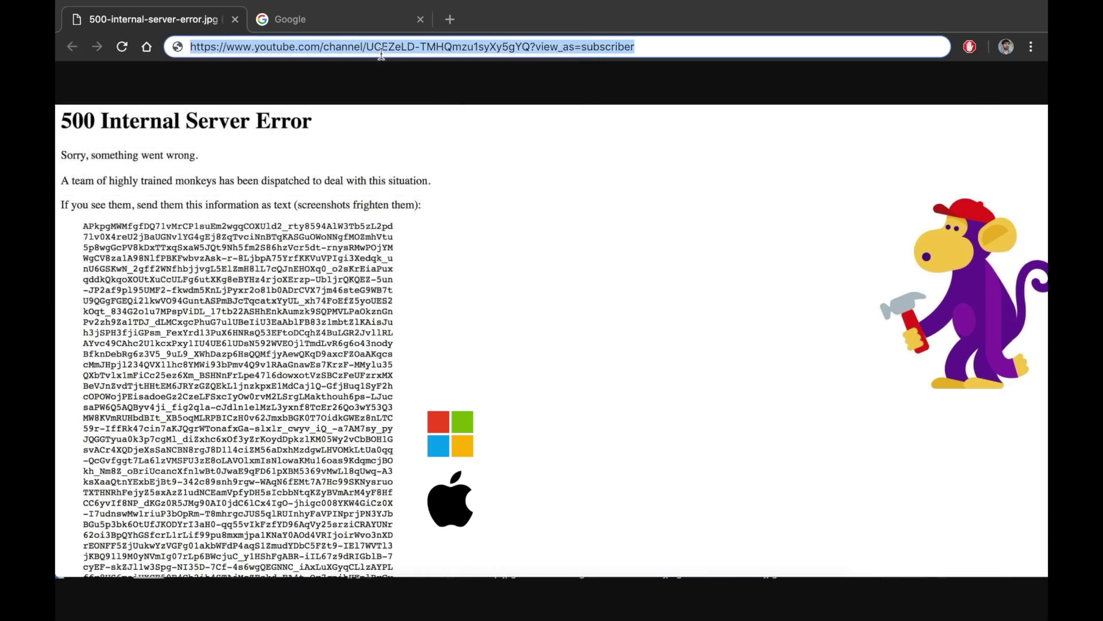
{"action": "left_click", "coordinate": [344, 19]}
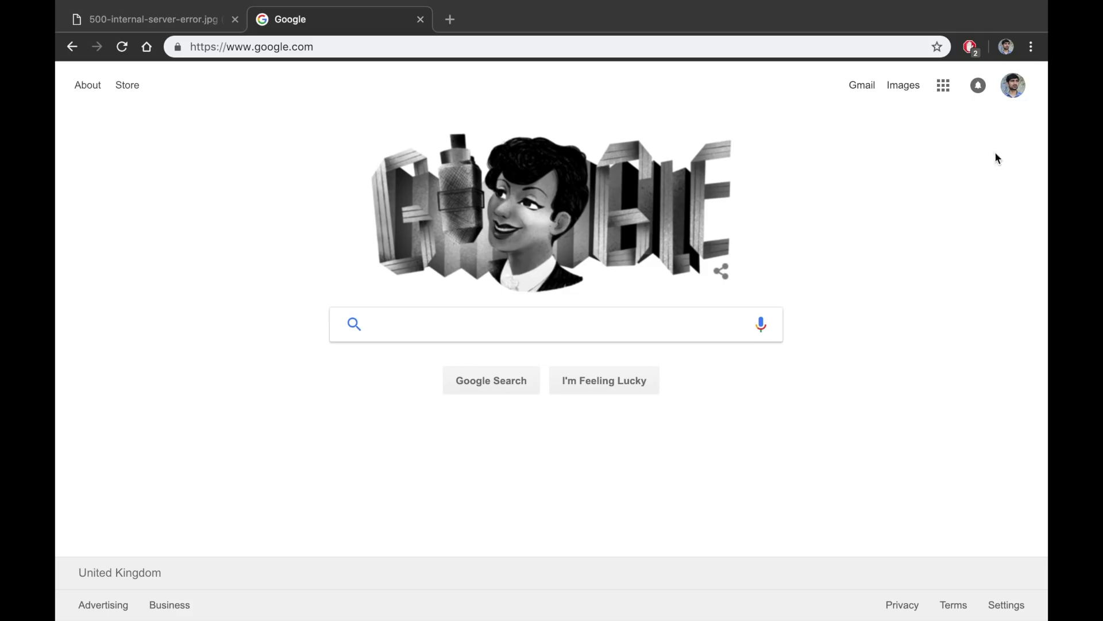
{"action": "left_click", "coordinate": [1031, 46]}
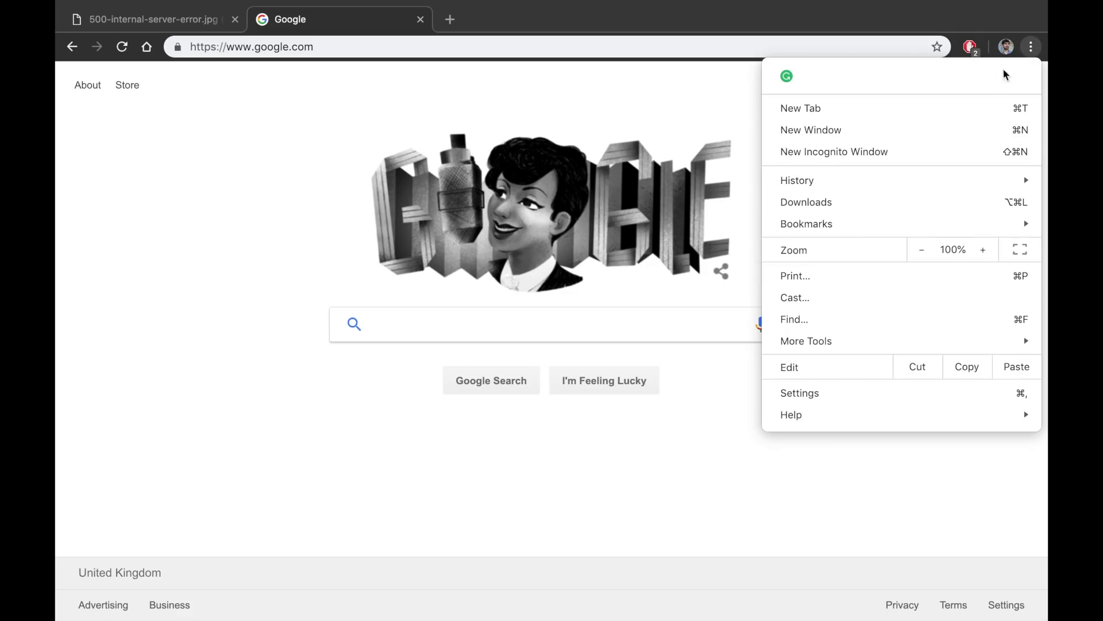
Step: Open a new incognito window and paste the copied YouTube channel URL into its address bar
{"action": "left_click", "coordinate": [921, 152]}
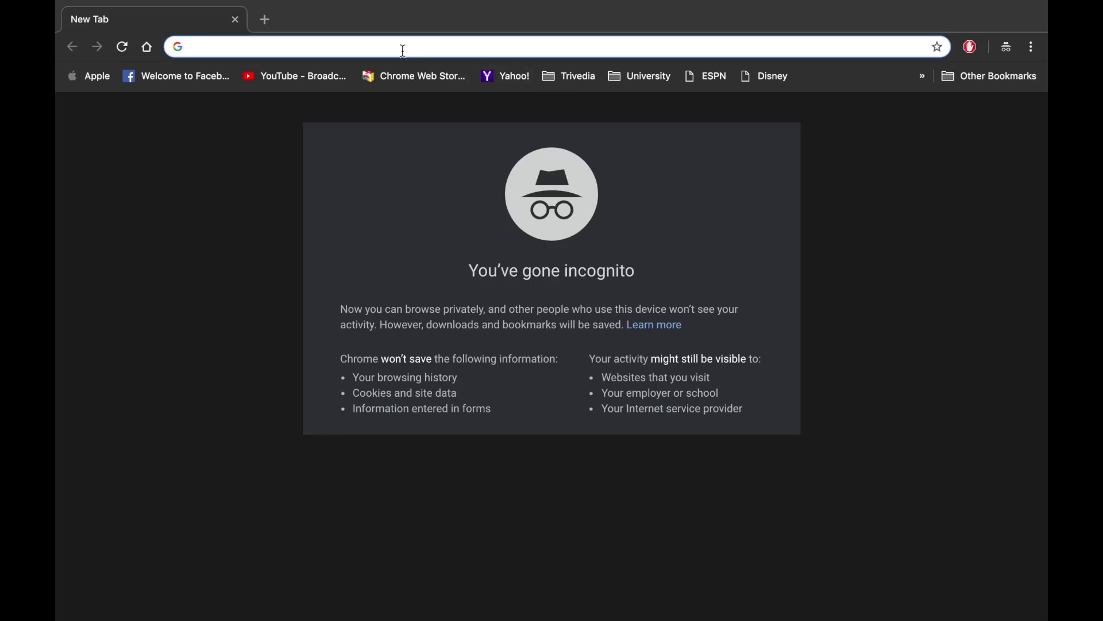
{"action": "key", "text": "super+v"}
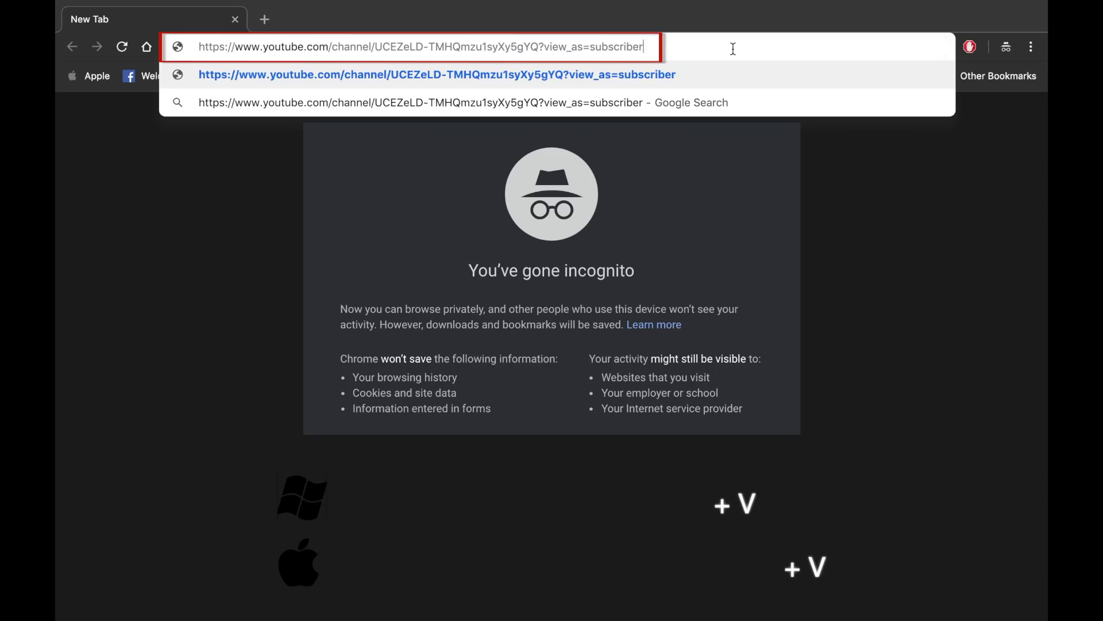
{"action": "left_click", "coordinate": [940, 265]}
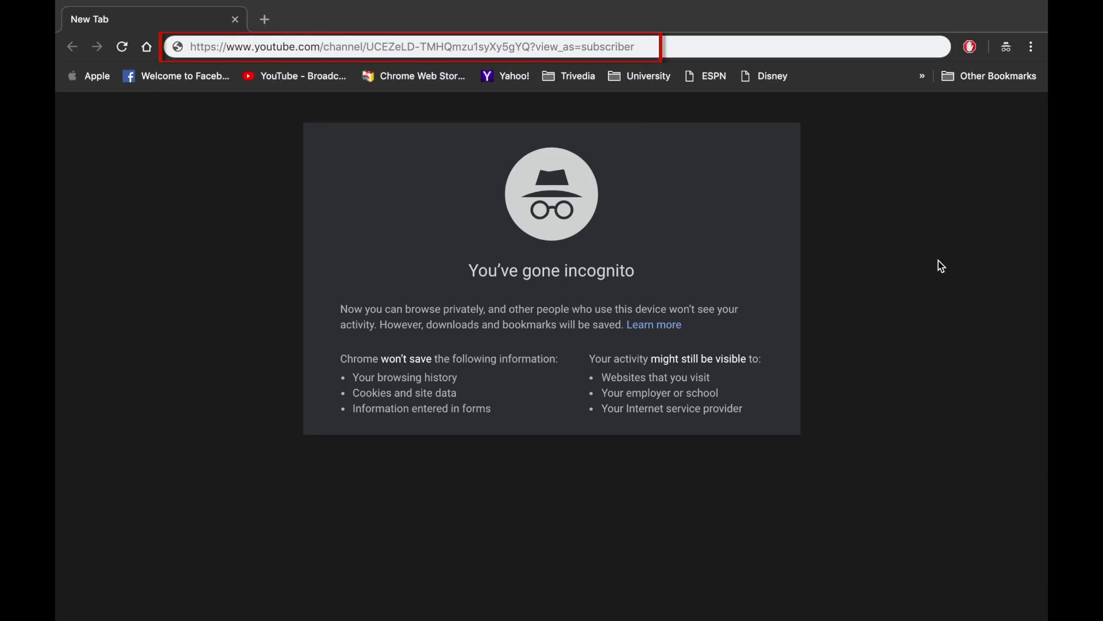